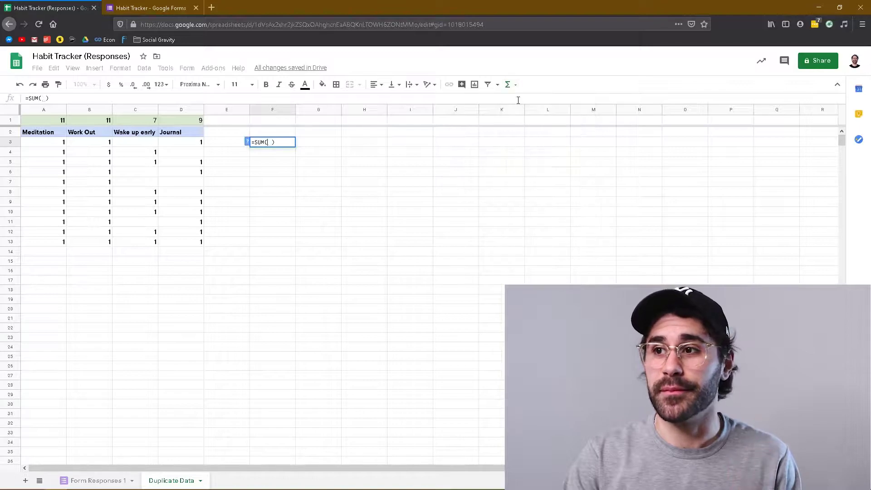
- Enter =SUM(A3:D3) in F3 and fill it down to F21
drag(50, 142, 177, 146)
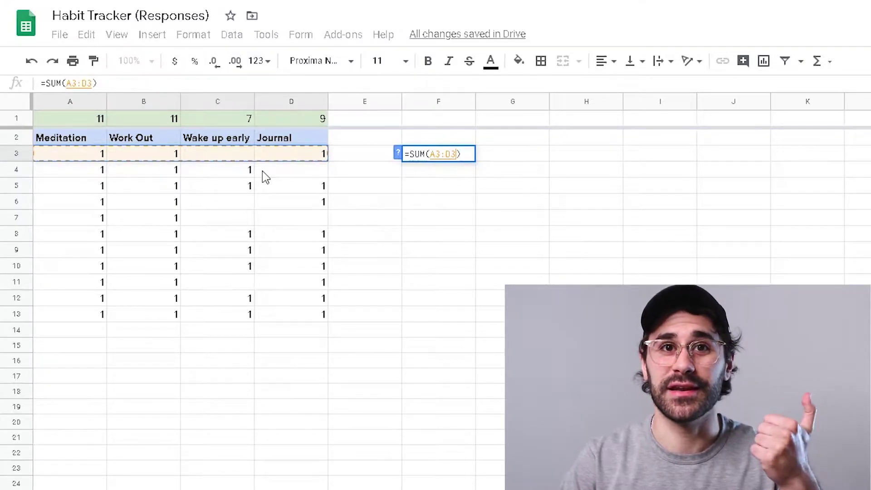
key(Return)
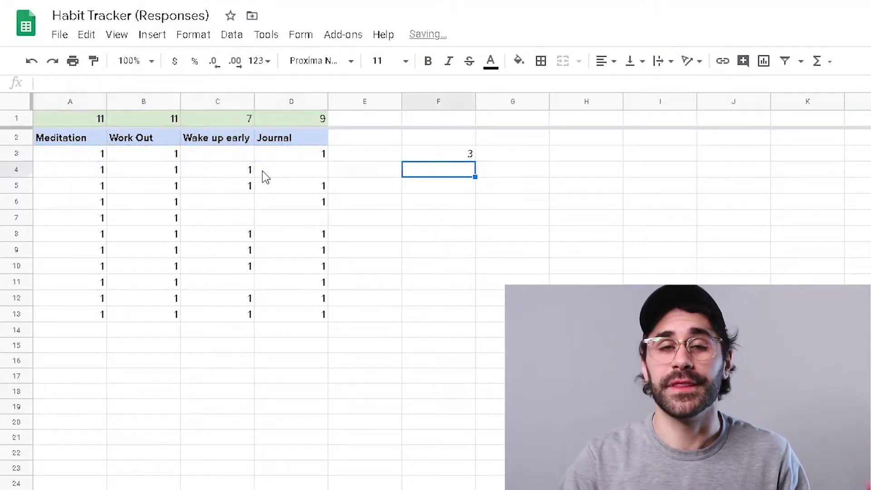
click(455, 157)
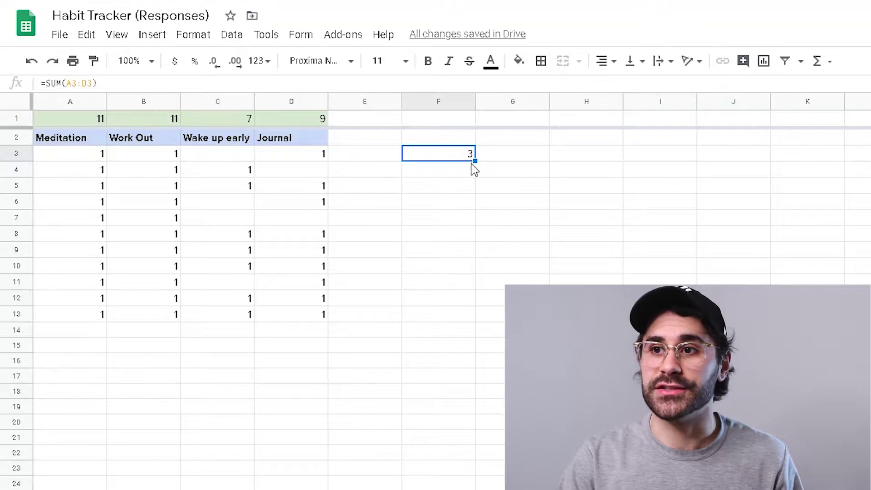
drag(474, 161, 463, 440)
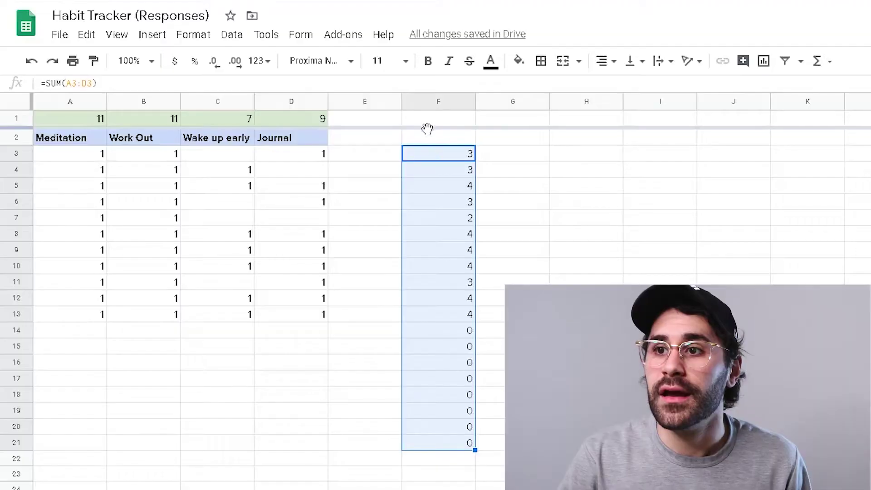
- Label cell F1 'Habit Done'
click(430, 120)
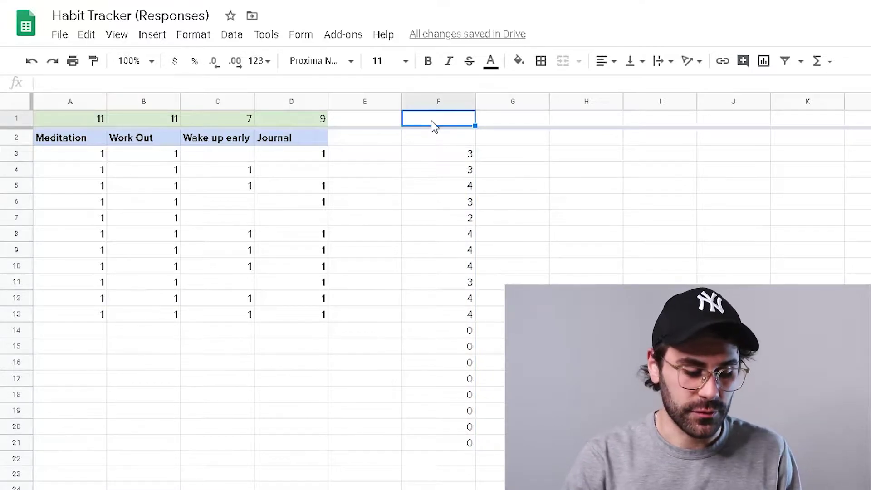
text(Habit Done)
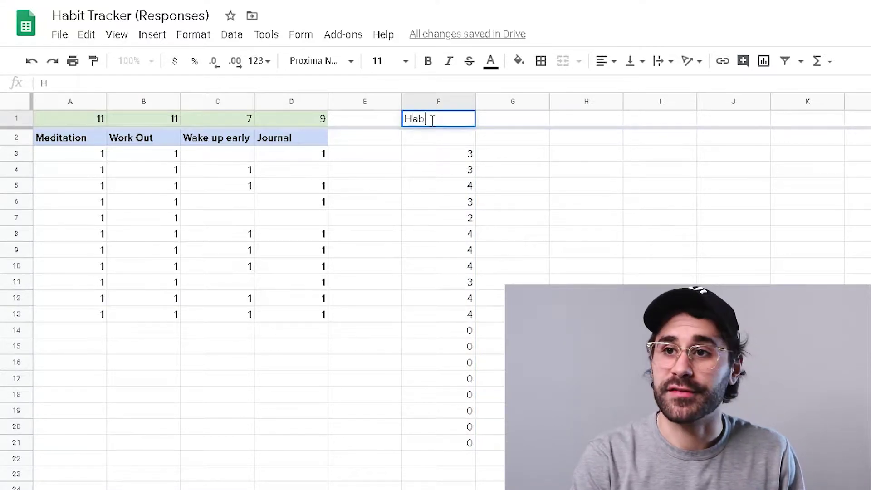
key(Left)
key(Left)
key(Left)
key(Left)
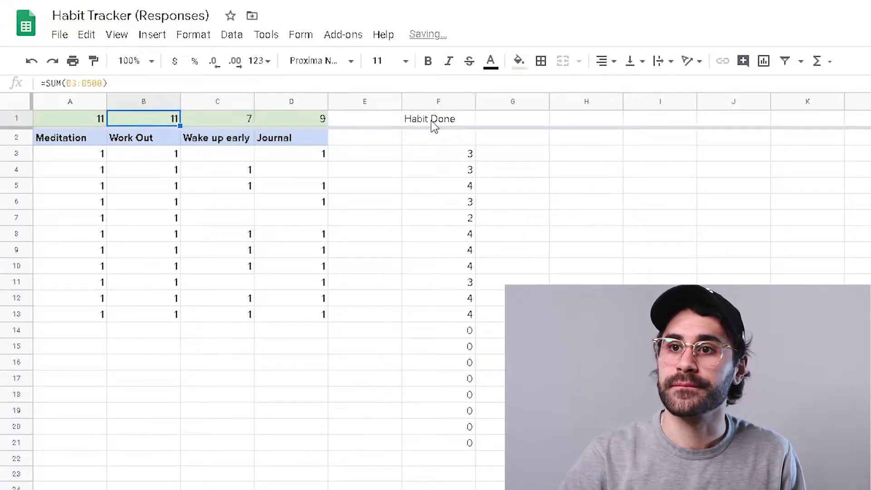
click(431, 122)
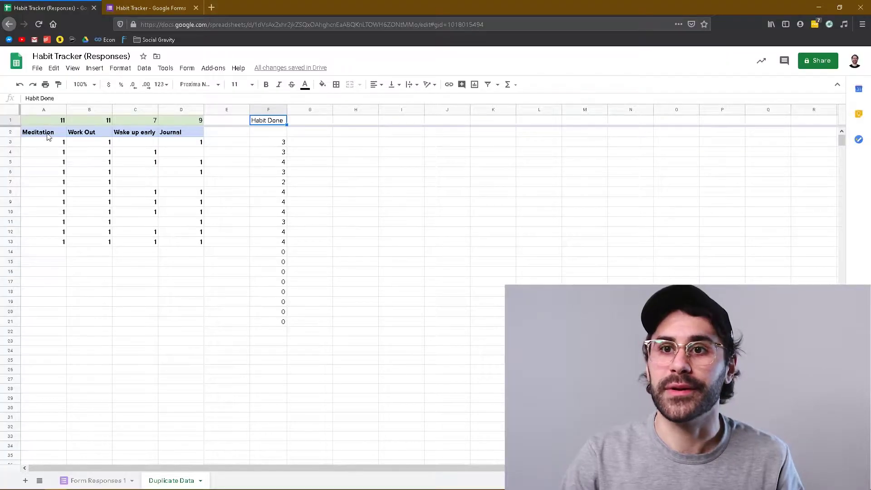
- Review the row 2 habit headings, then label G1 '% Done'
click(49, 137)
click(93, 136)
click(131, 136)
click(179, 136)
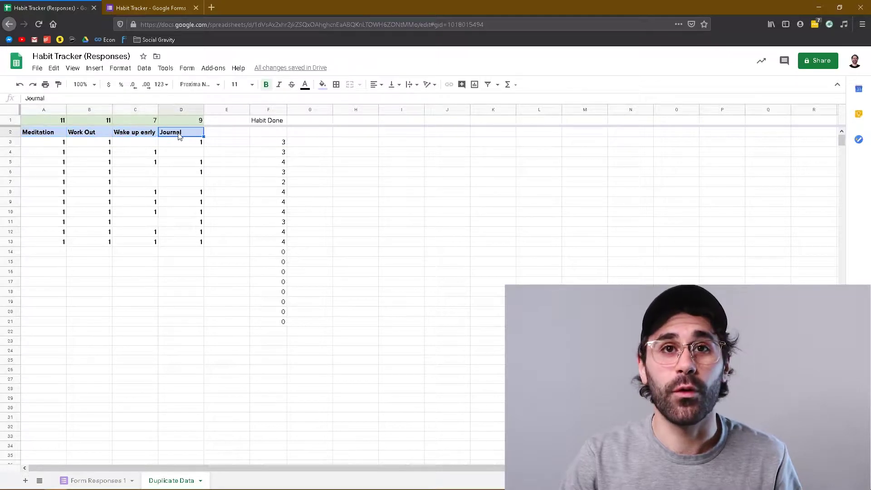
click(297, 122)
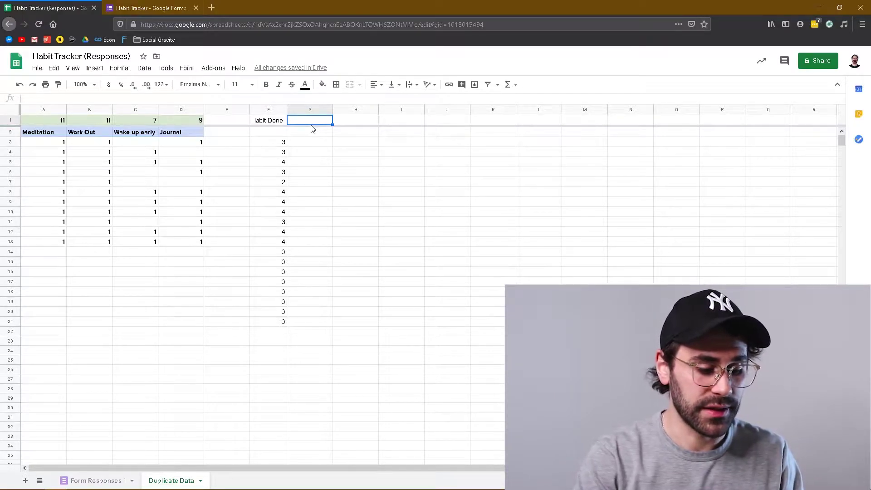
text(% Done)
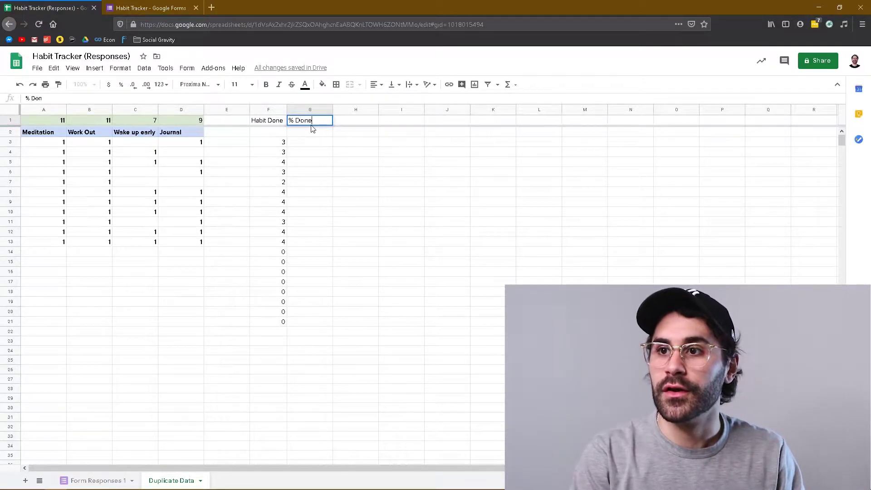
key(Return)
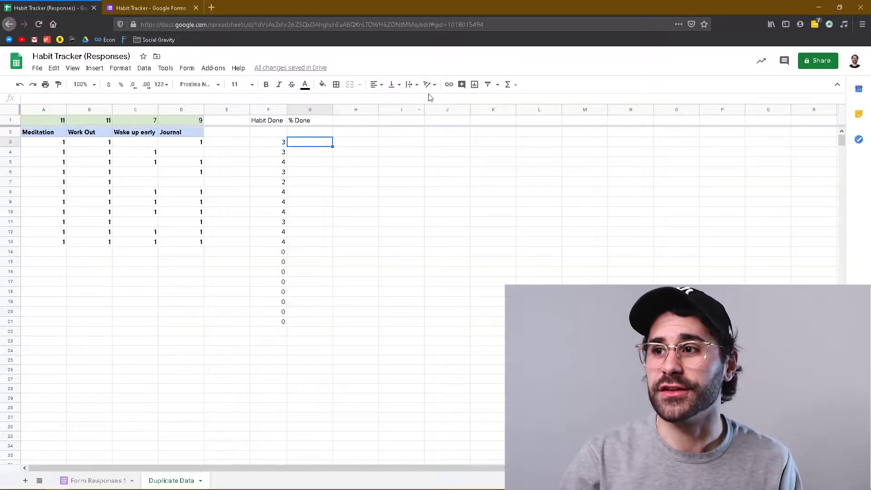
- Enter =SUM(F3/4) in G3 so day one shows 75% completion
click(507, 84)
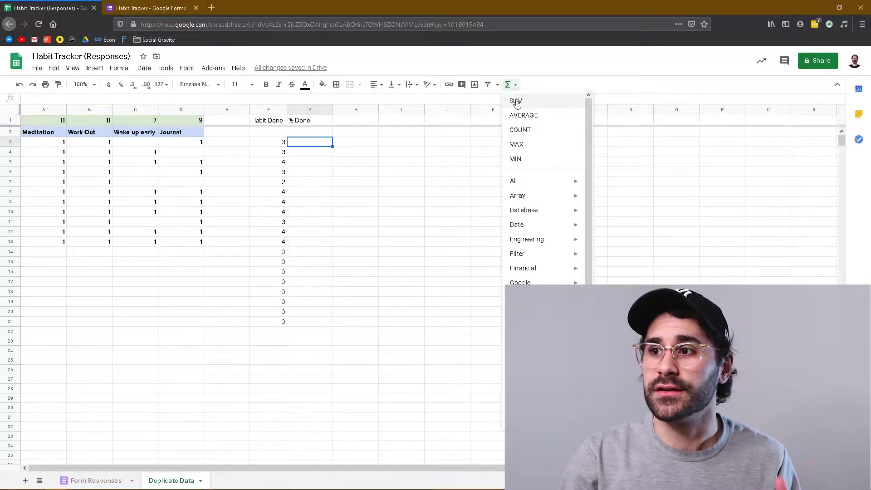
click(516, 101)
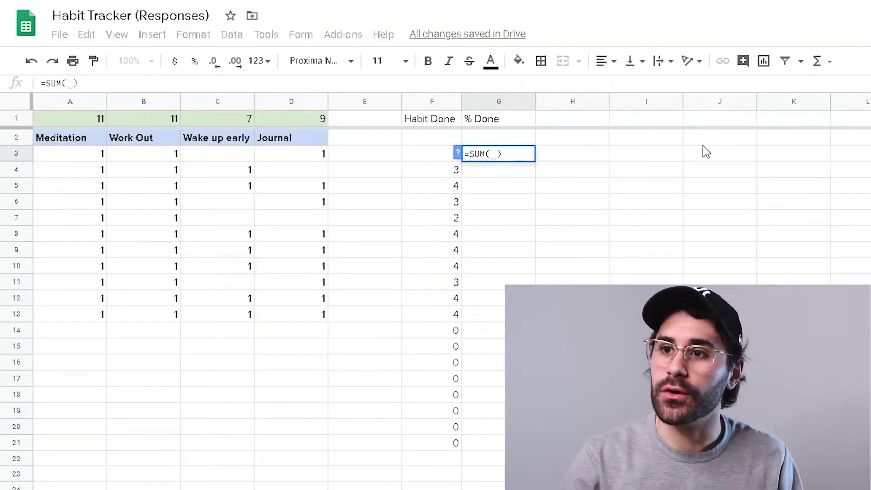
click(437, 162)
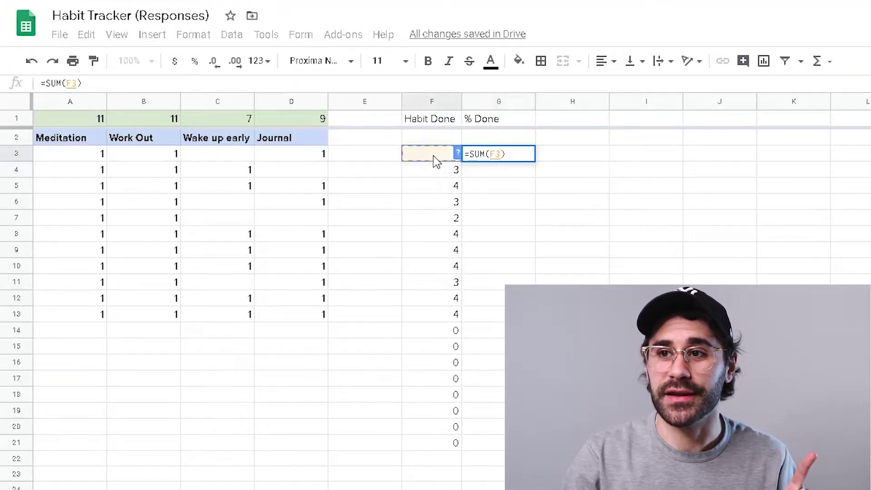
text(/)
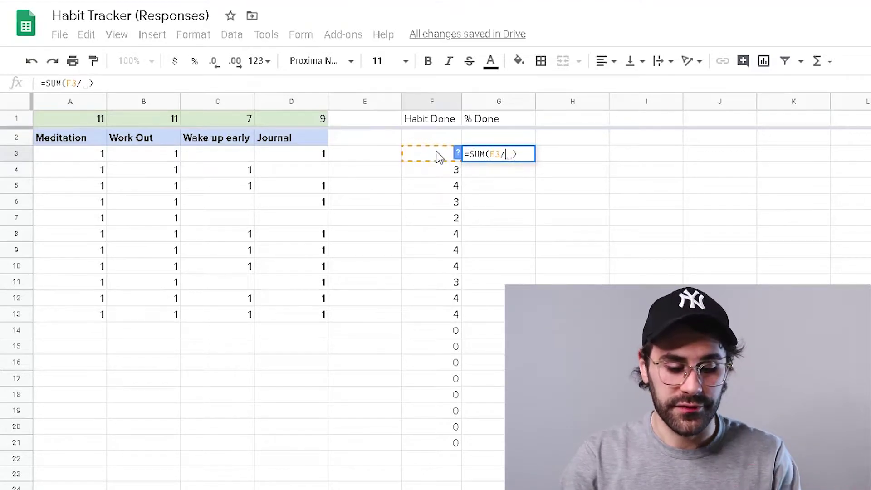
text(4)
key(Return)
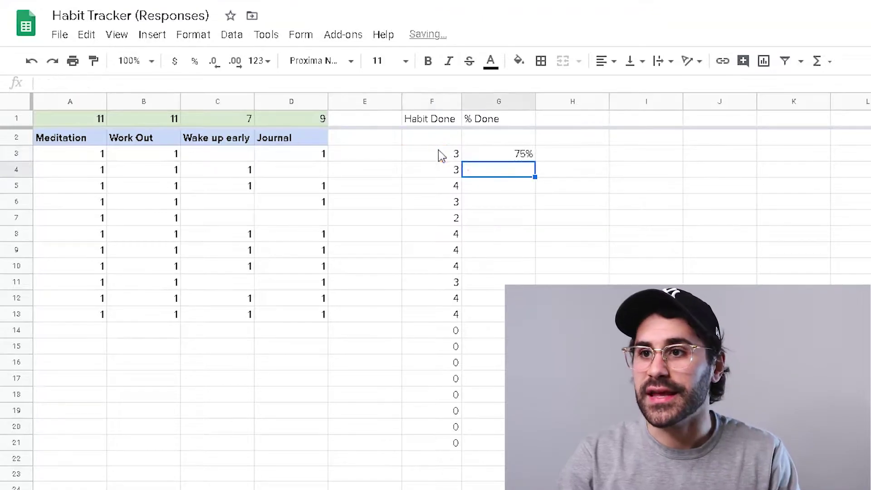
click(516, 156)
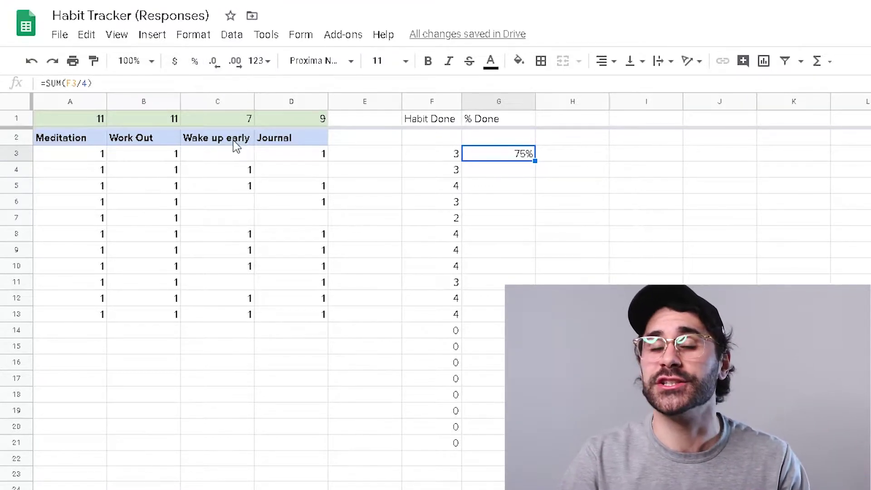
click(494, 170)
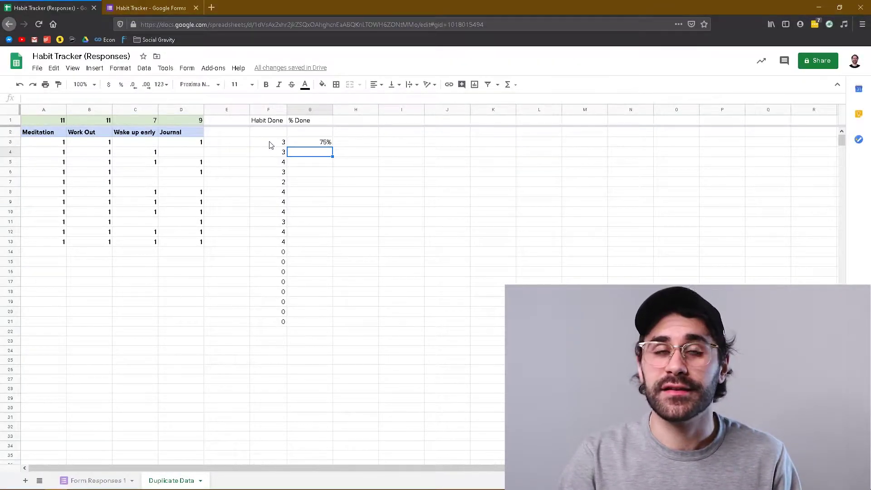
- Fill G3's percentage formula down to G21 and spot-check G13, G12, G9, G8 and G5
click(322, 144)
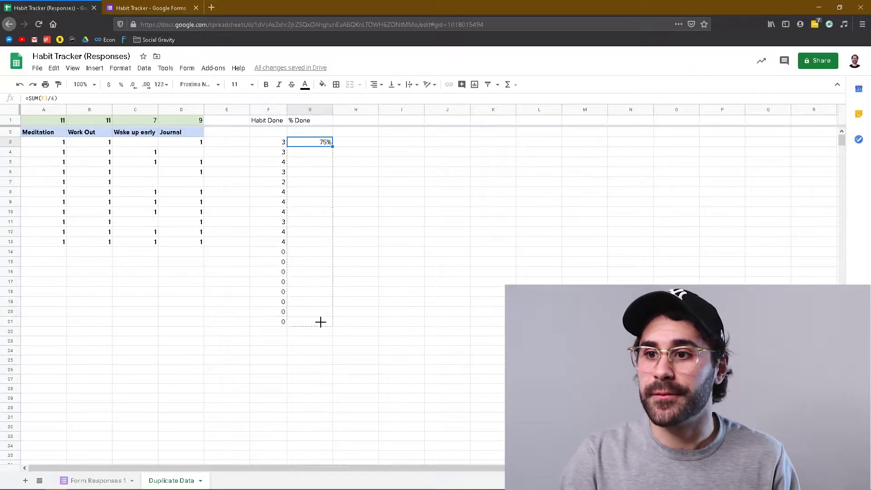
drag(320, 321, 321, 322)
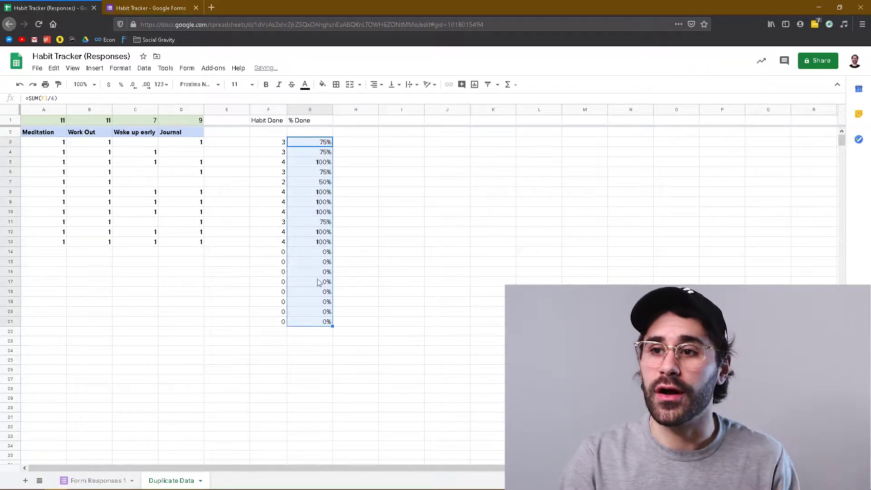
click(323, 245)
click(324, 232)
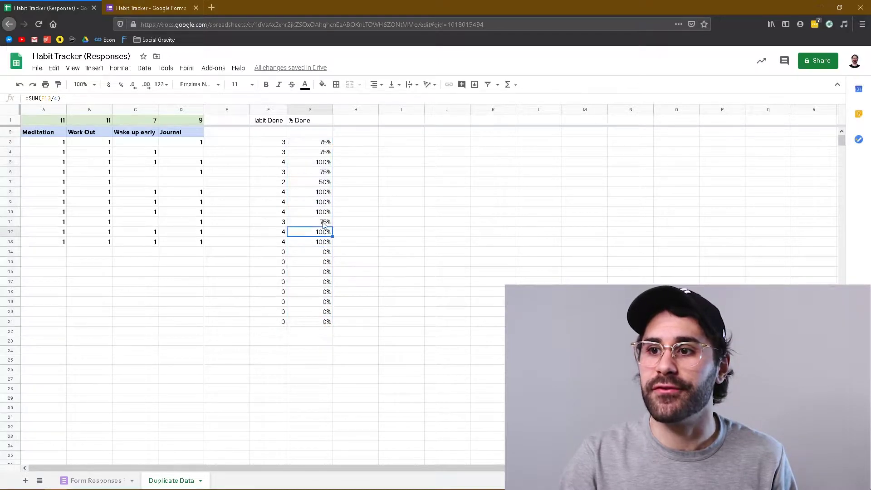
click(325, 202)
click(328, 192)
click(329, 165)
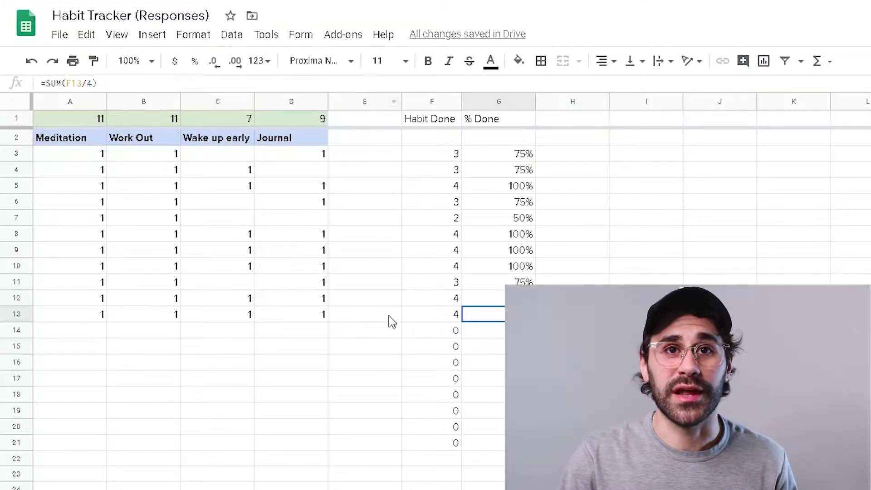
- Enter =IF(G3=100%,"Yes","No") in cell E3
click(370, 156)
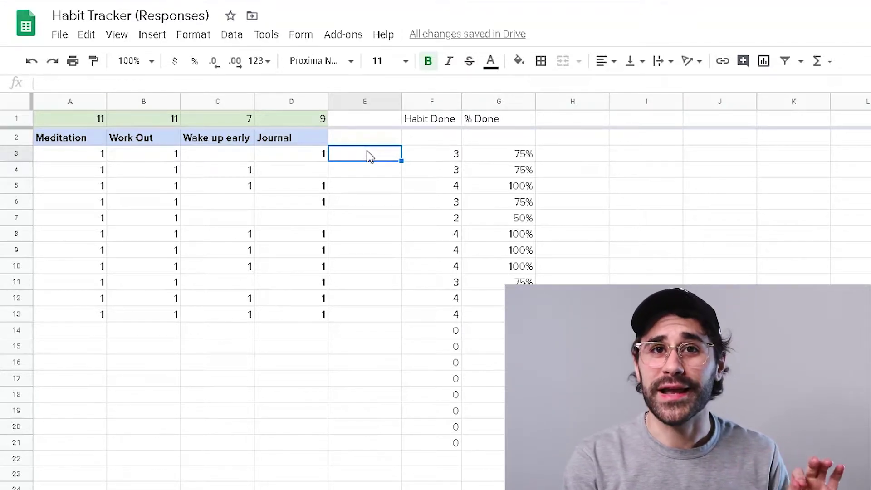
text(=)
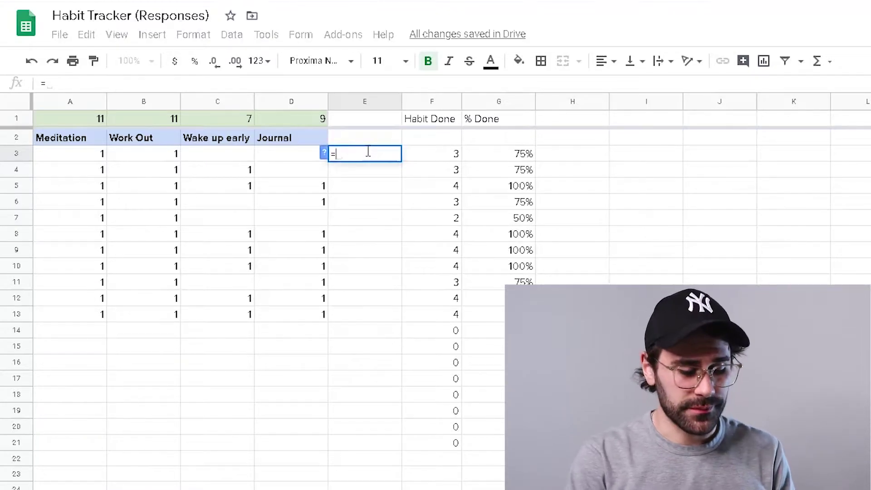
text(If()
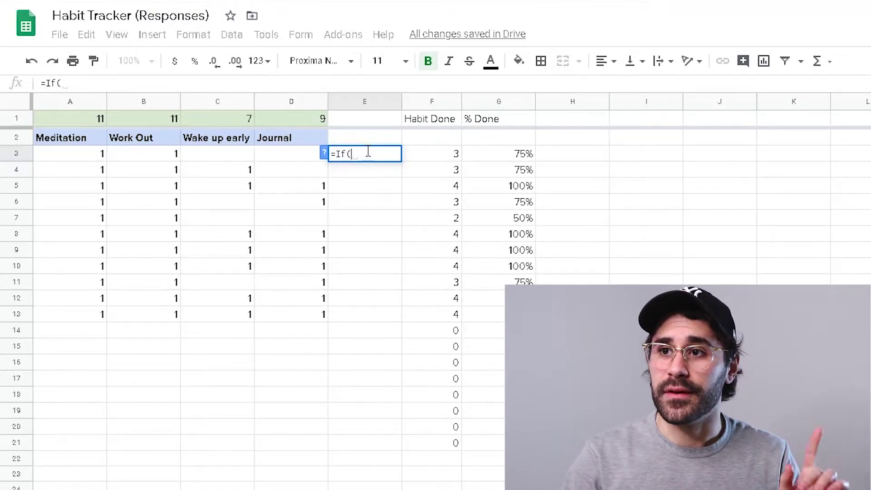
click(503, 158)
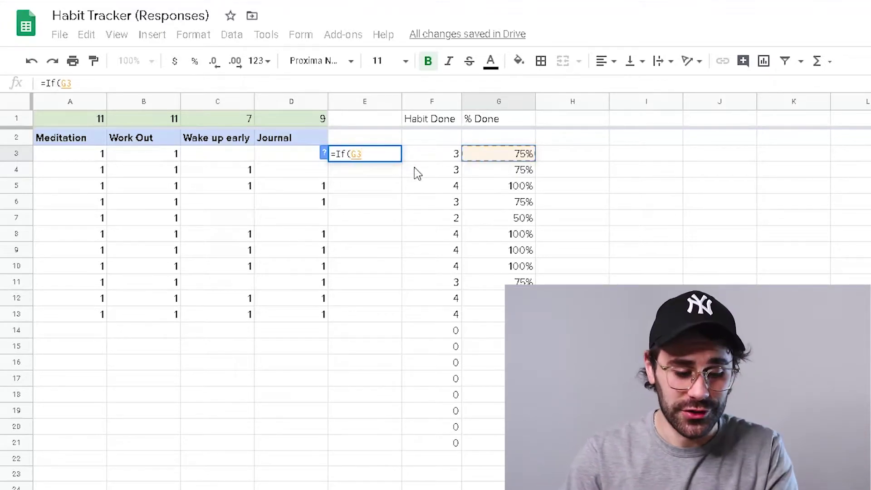
text(=10)
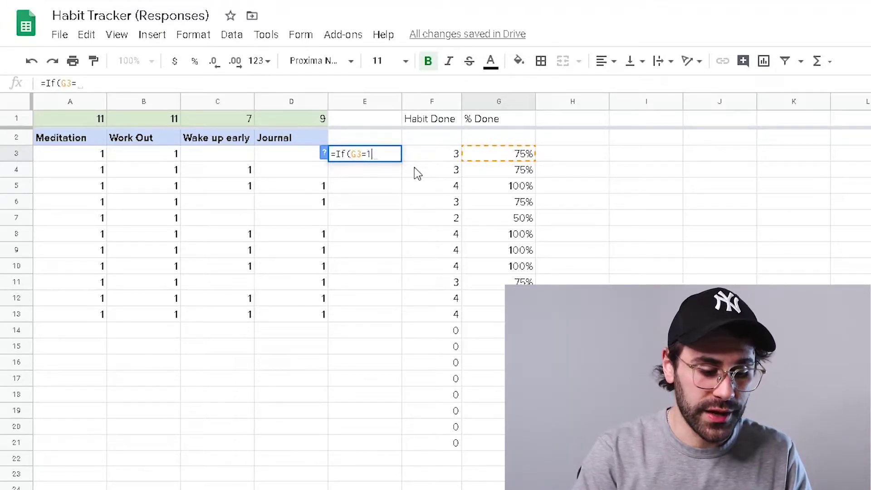
text(0%)
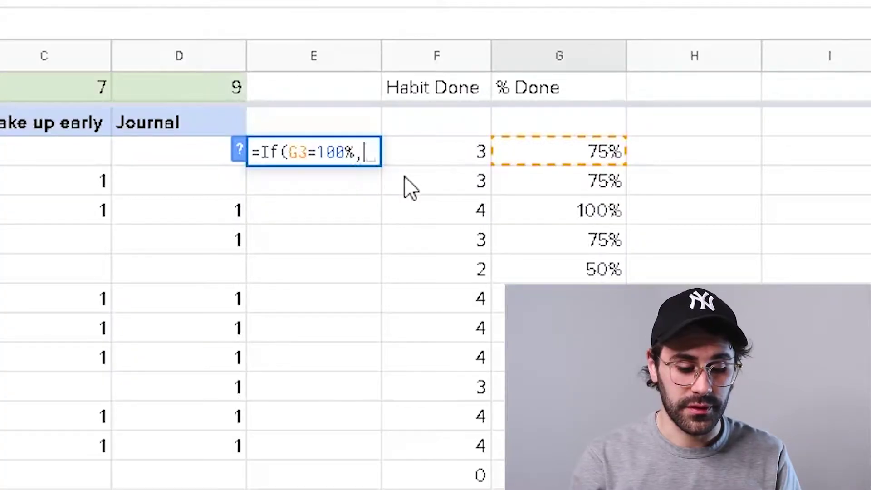
text("Y)
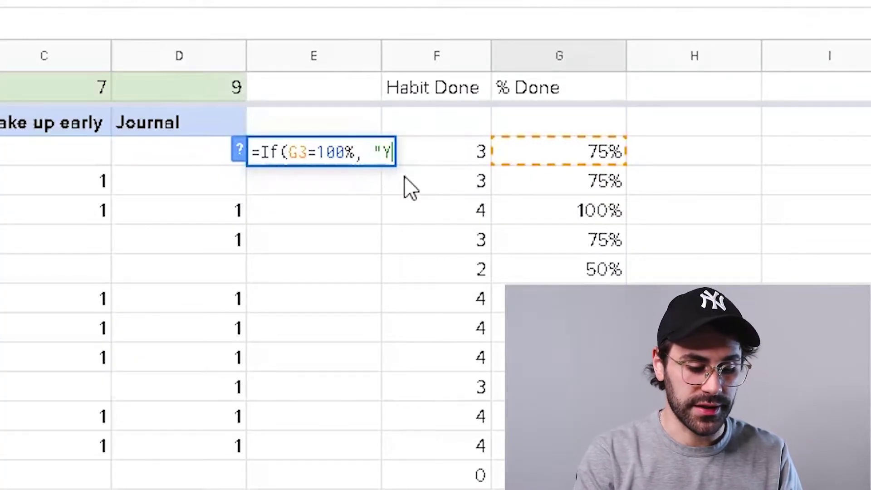
text(es")
key(Left)
key(Left)
key(Left)
key(Left)
key(Left)
key(BackSpace)
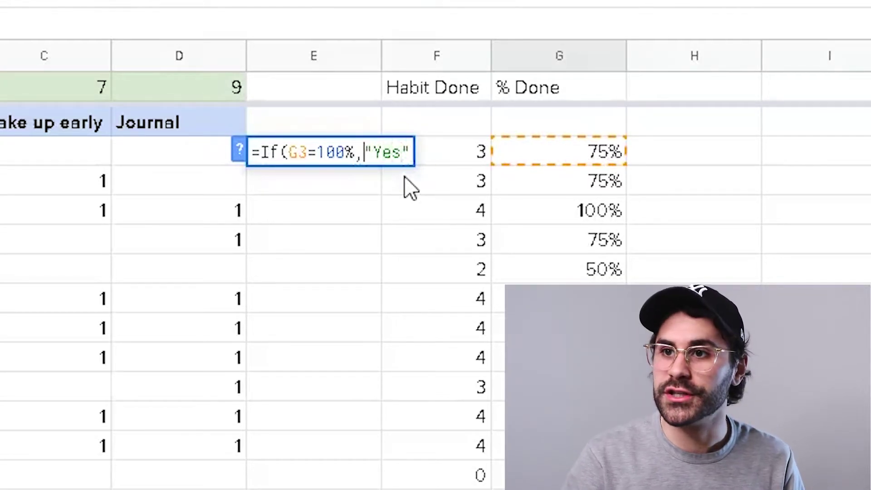
key(Right)
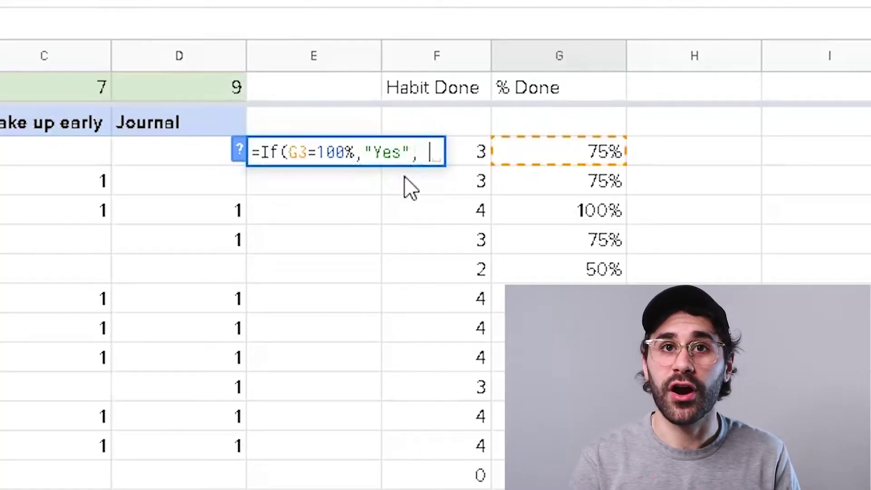
key(BackSpace)
text("No"))
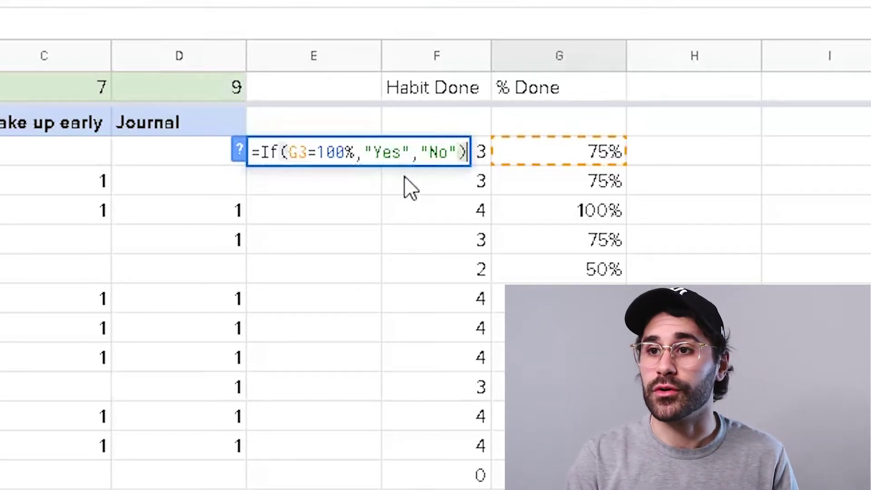
key(Return)
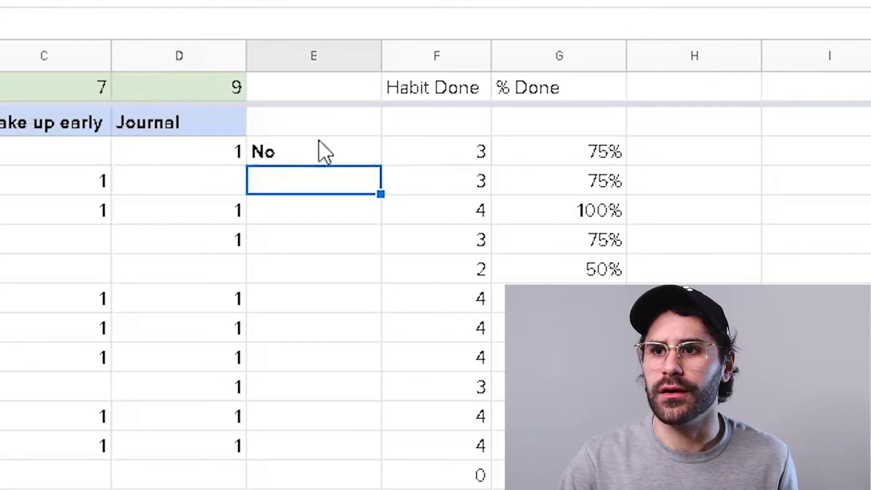
- Fill the Yes/No formula from E3 down to E21 and check several results
click(587, 163)
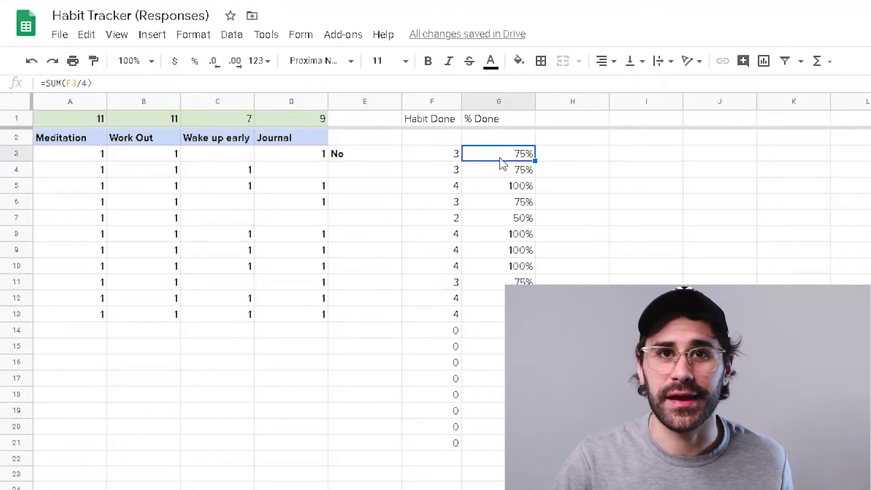
click(374, 157)
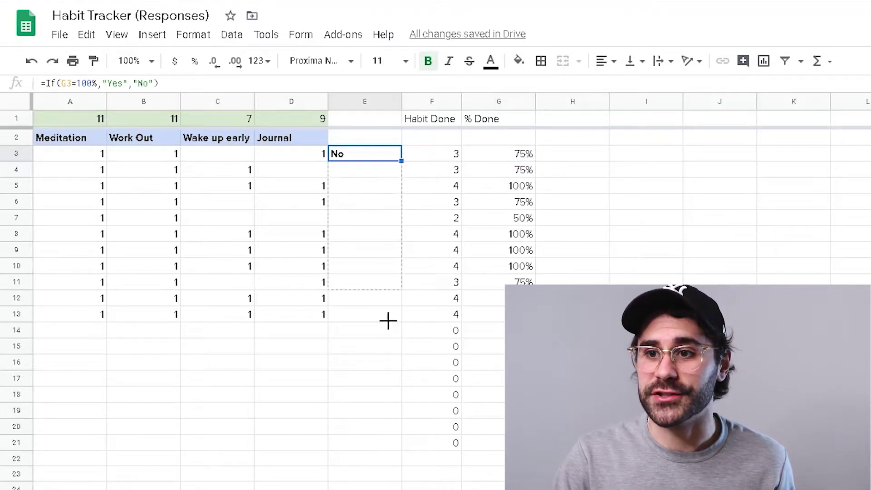
drag(386, 444, 387, 445)
click(359, 320)
click(352, 292)
click(348, 266)
click(349, 252)
click(350, 236)
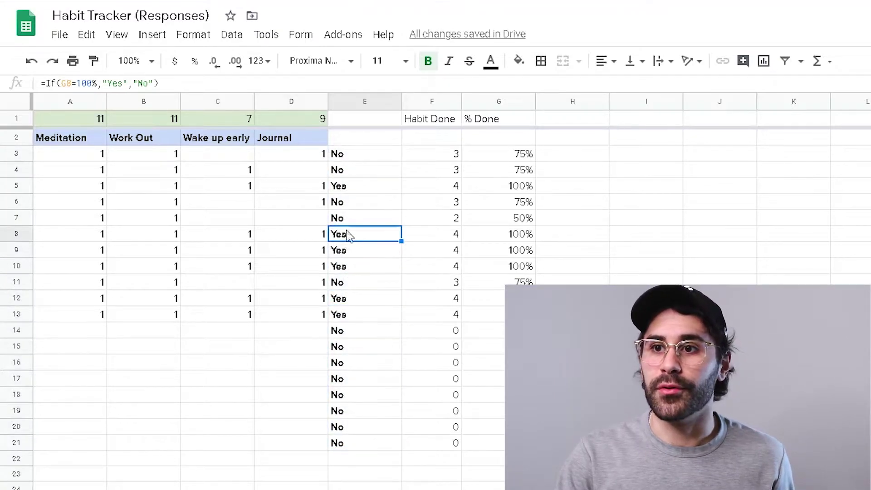
click(346, 190)
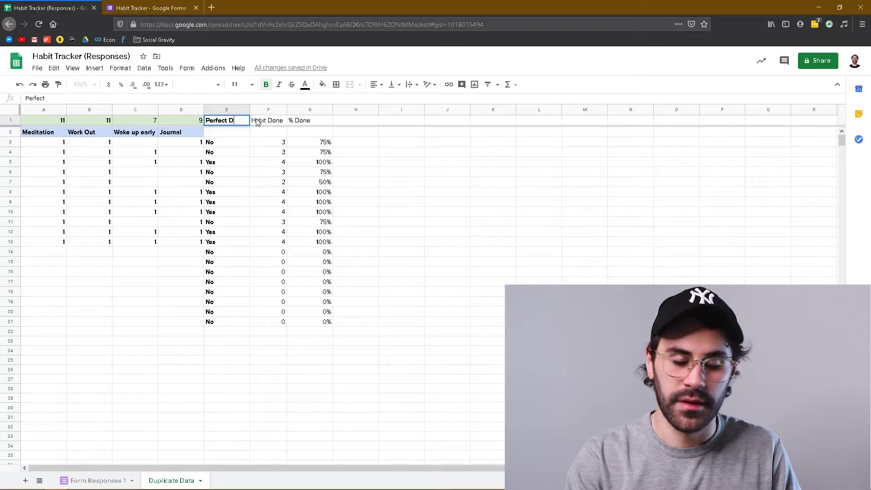
- Complete the E1 header 'Perfect Day?' and move to cell I4
text(?)
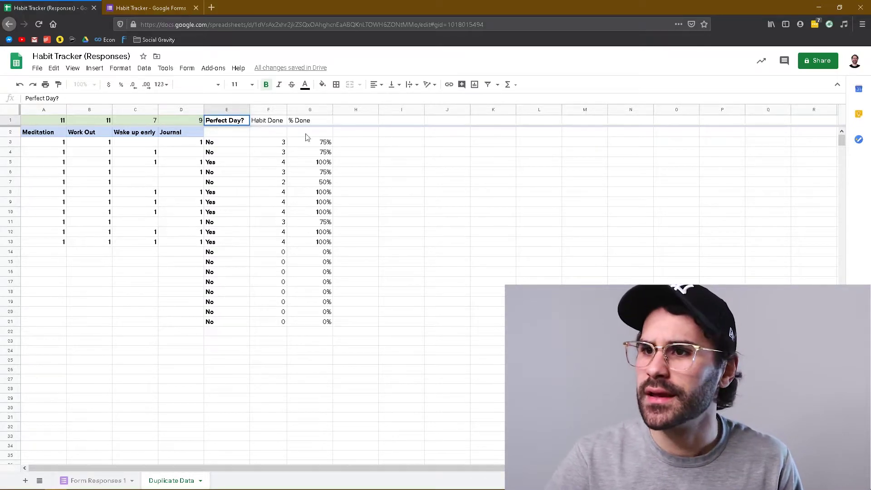
click(342, 165)
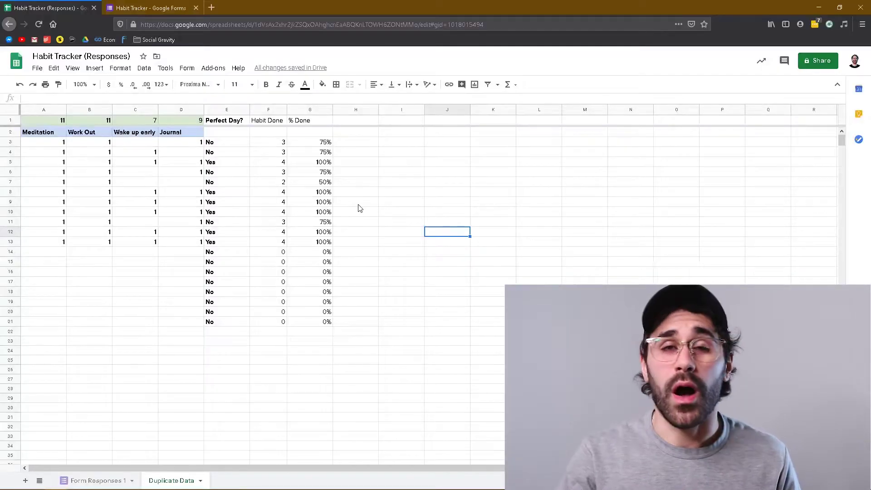
click(388, 156)
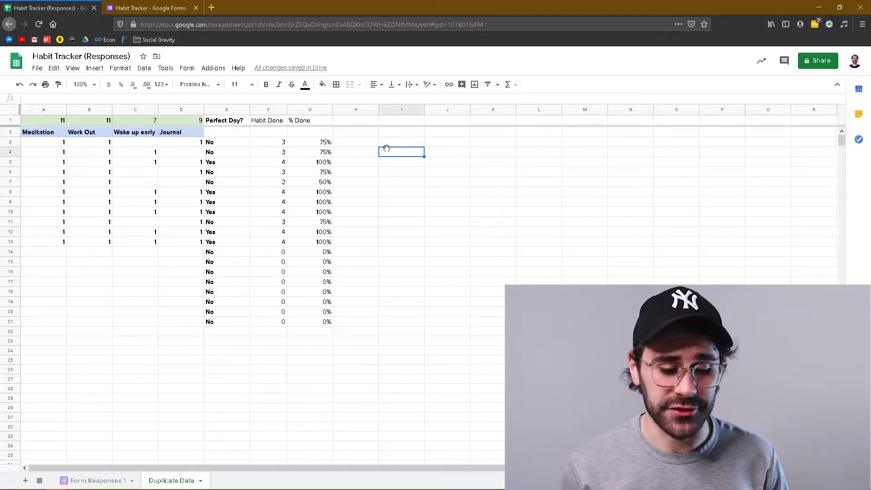
- Enter =AVERAGE of column G in I4 and format it as a percentage, 50.00%
double_click(386, 149)
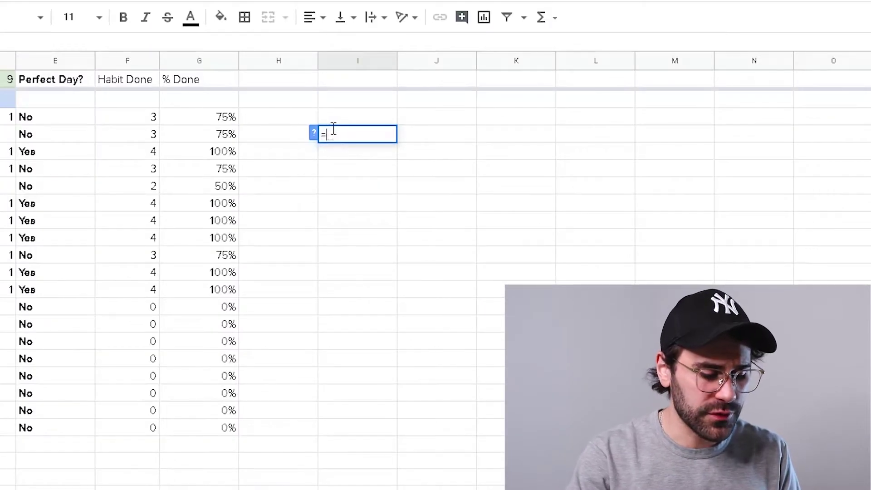
text(=)
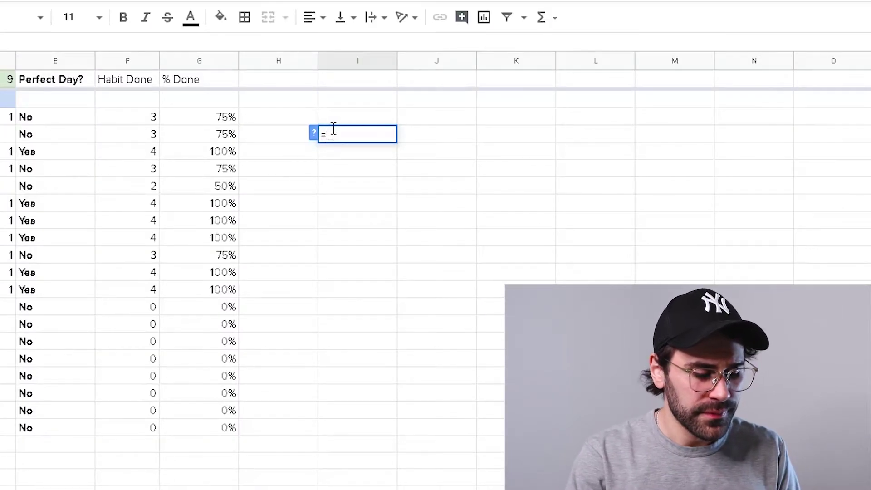
text(average)
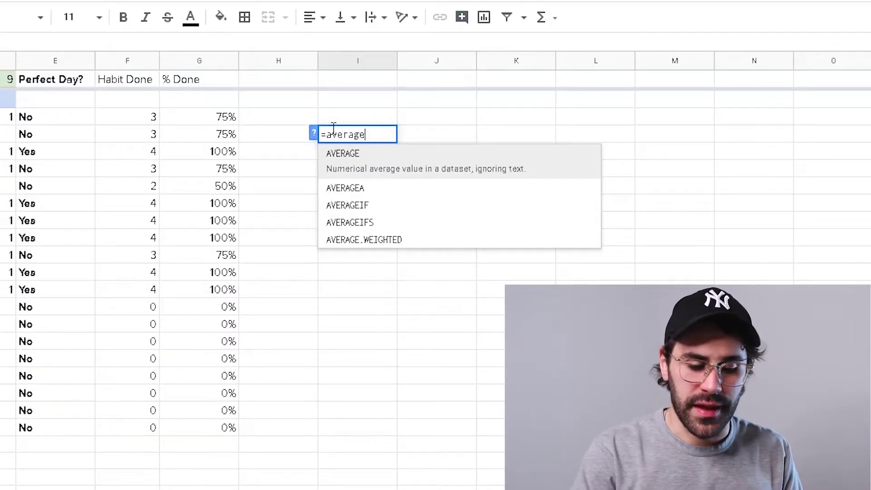
text(()
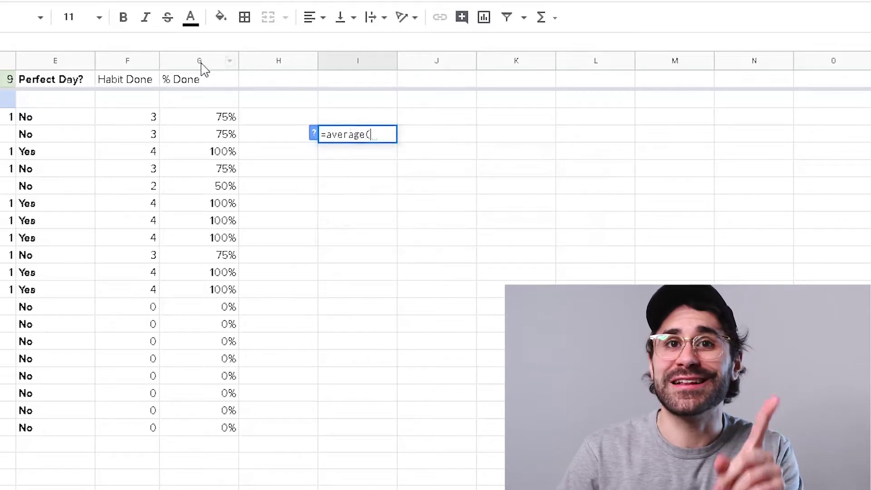
click(199, 60)
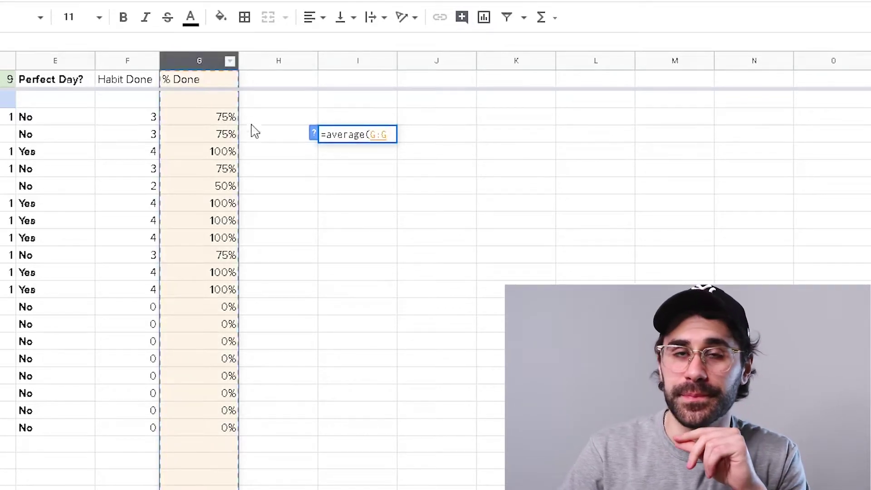
key(Return)
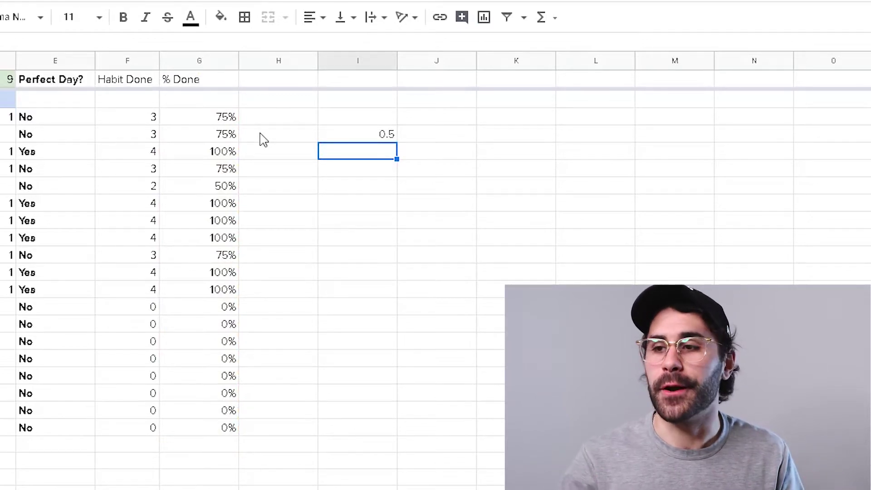
click(359, 138)
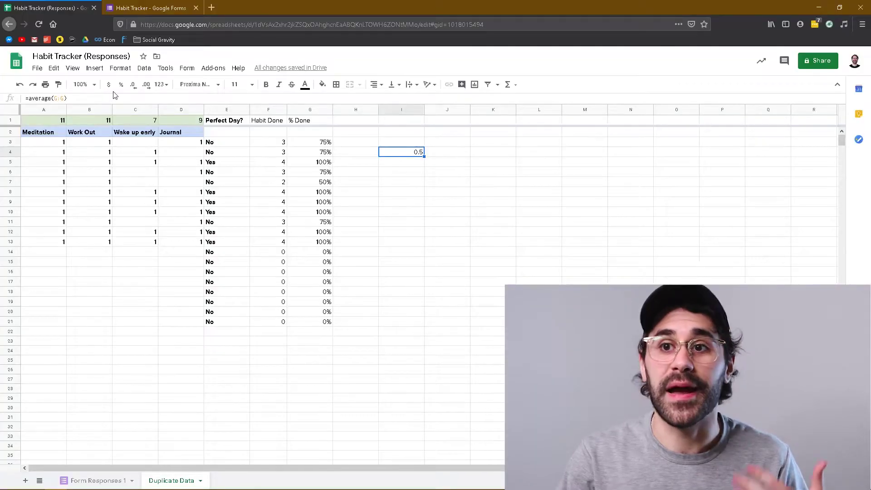
click(121, 86)
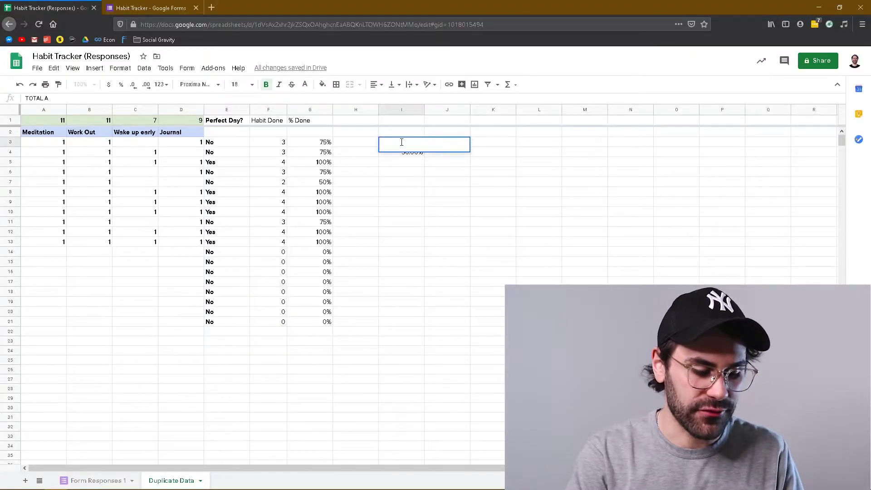
- Finish the I3 label 'TOTAL AVERAGE' and give it dark text
text(VERAGE)
key(Return)
click(419, 147)
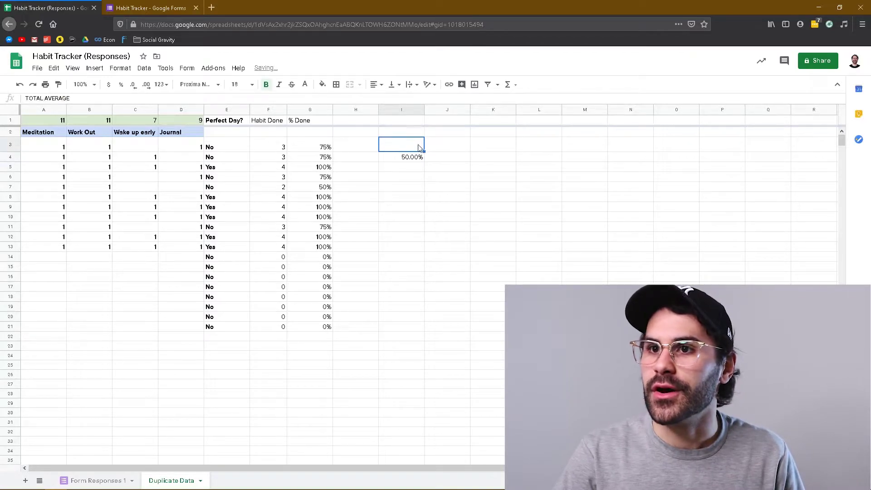
click(321, 85)
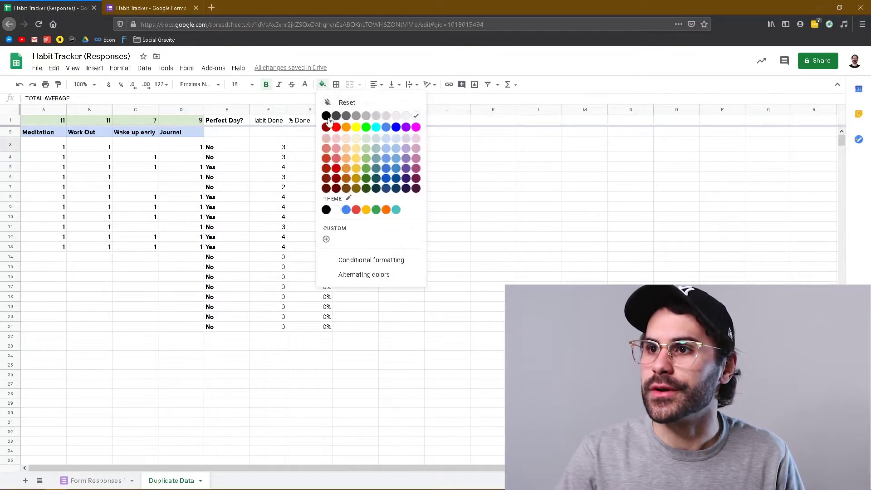
click(305, 85)
click(327, 116)
- Format the 50.00% in I4 with font size 18, bright green fill and white text
click(406, 158)
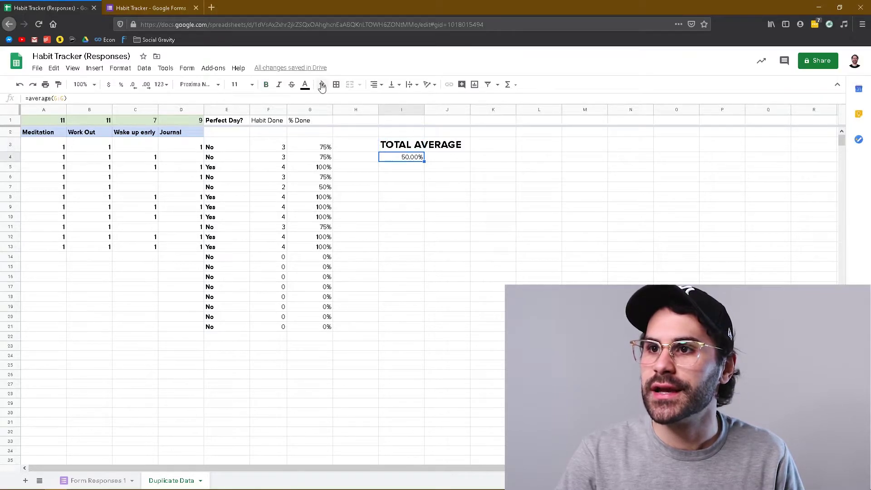
click(237, 84)
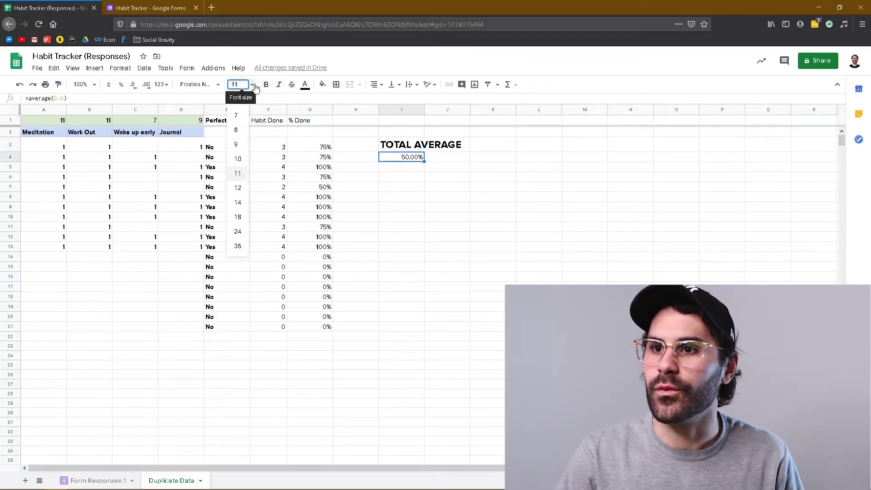
click(238, 217)
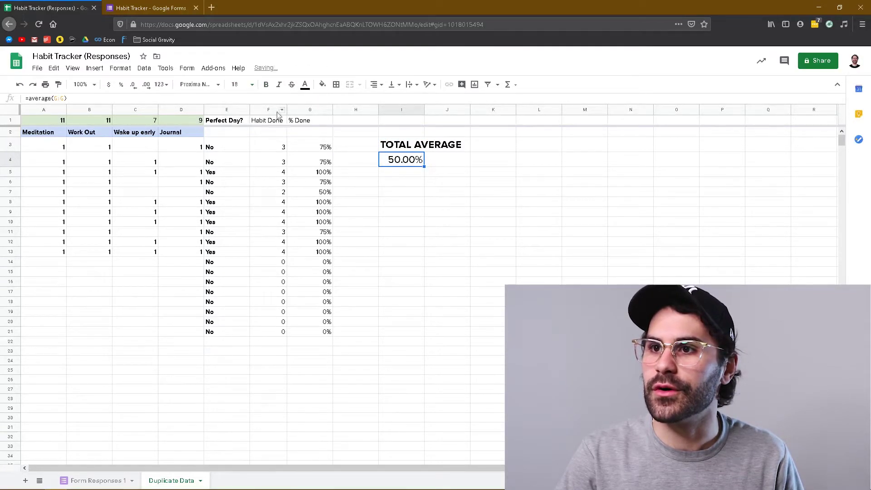
click(322, 84)
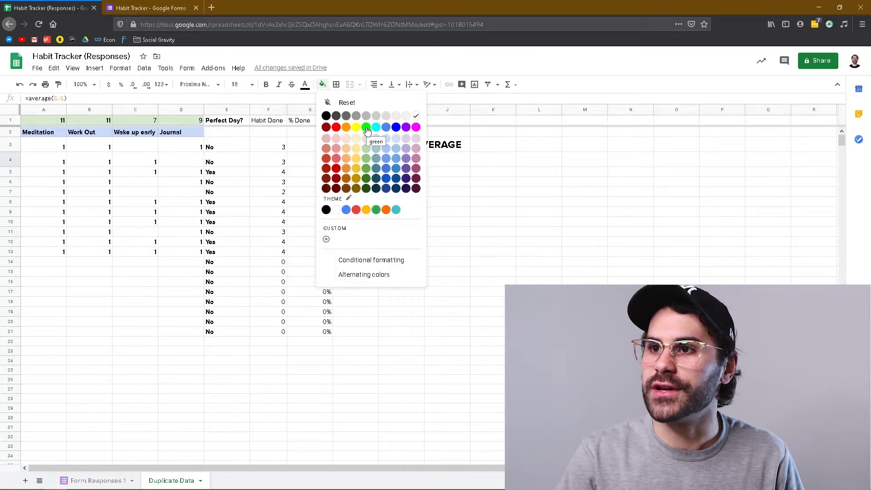
click(366, 127)
click(305, 84)
click(405, 124)
click(398, 183)
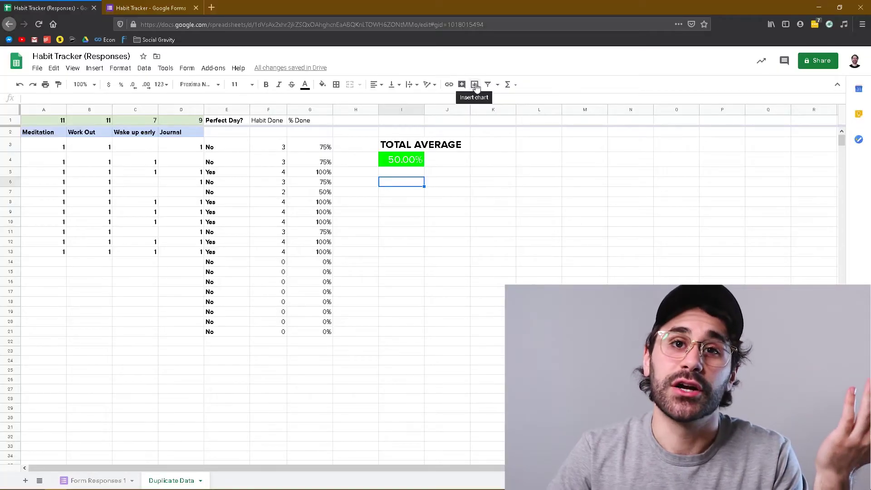
- Insert a chart beside the table from % Done range G3:G13, then extend the series to G18
click(474, 84)
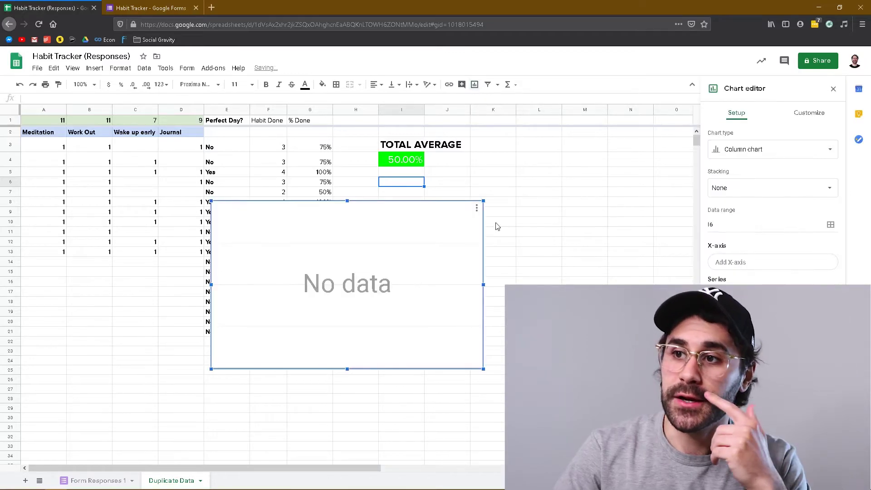
drag(388, 282, 491, 238)
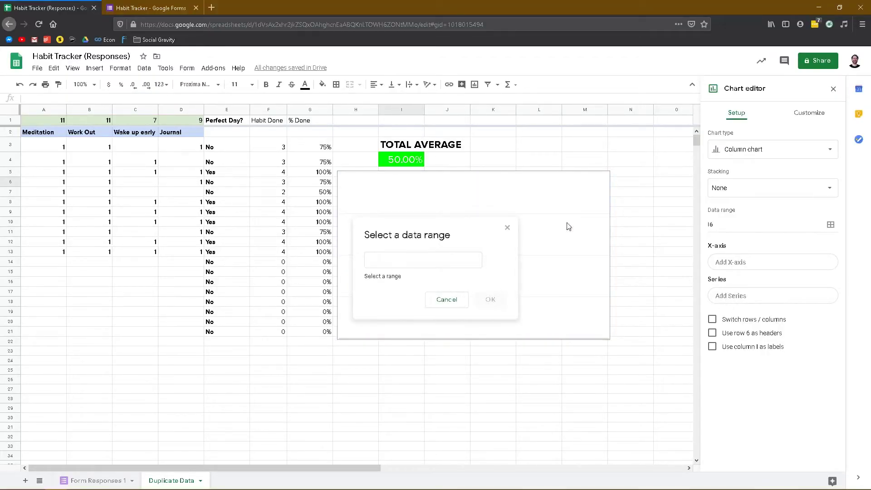
drag(314, 148, 312, 261)
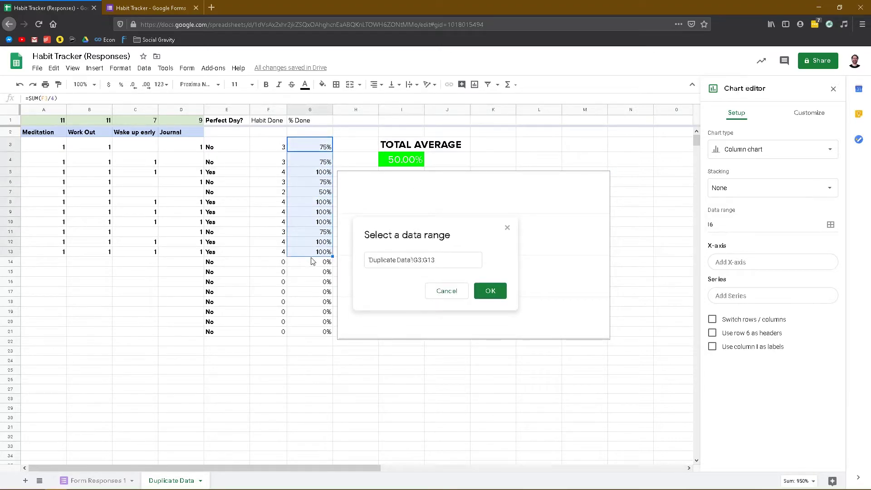
click(498, 293)
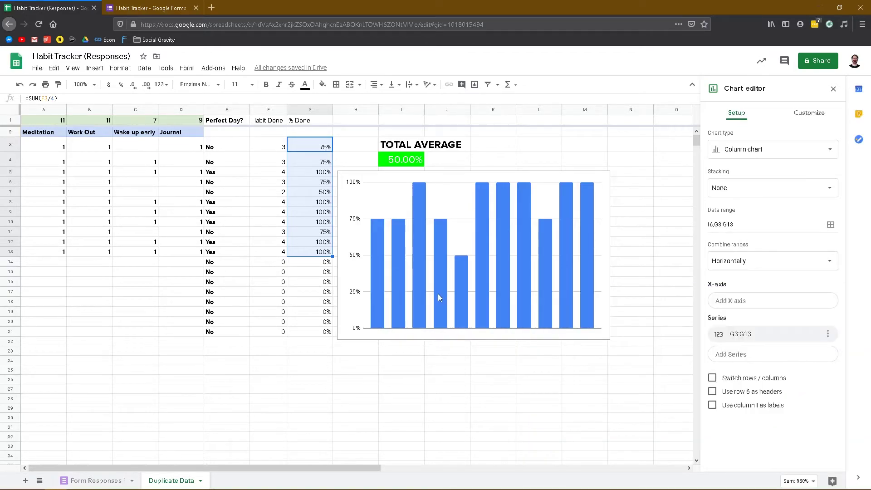
click(765, 338)
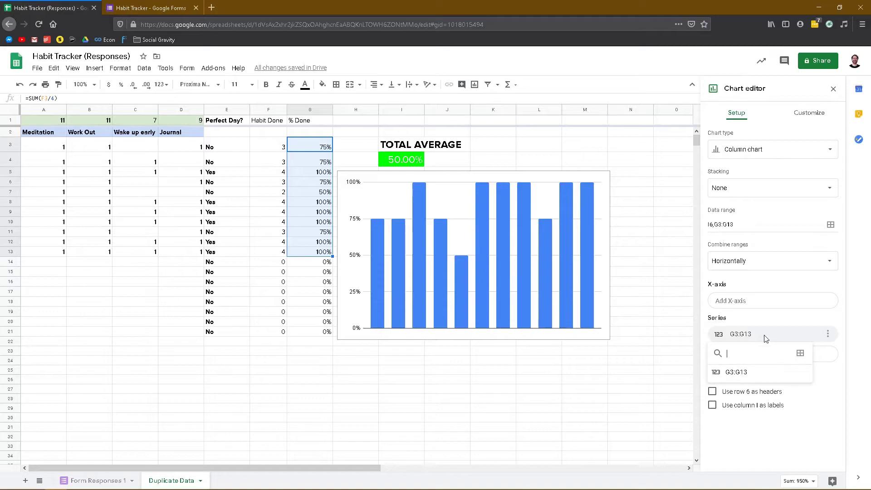
click(799, 355)
drag(332, 256, 333, 306)
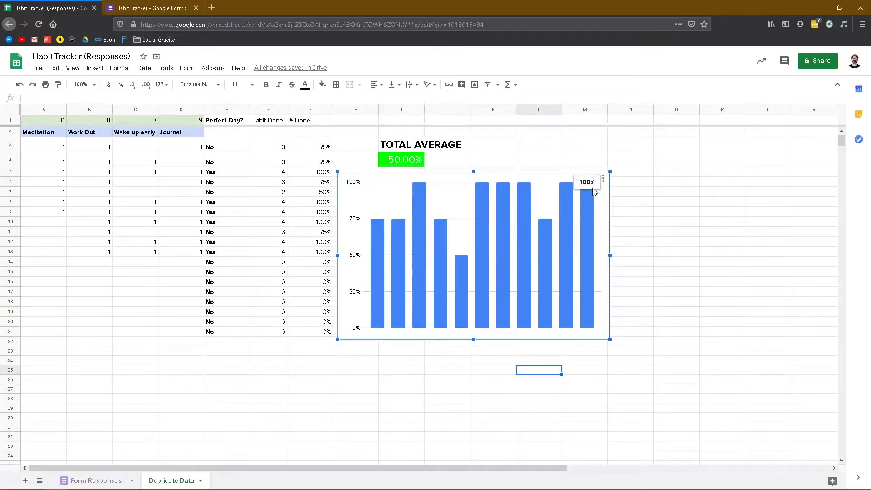
- Try combo and line chart types, settling on the column-style combo chart
click(603, 178)
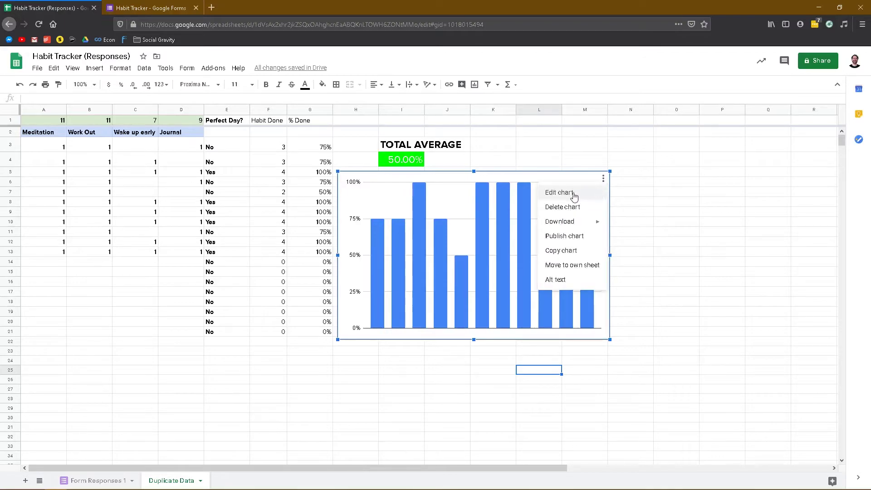
click(572, 193)
click(773, 150)
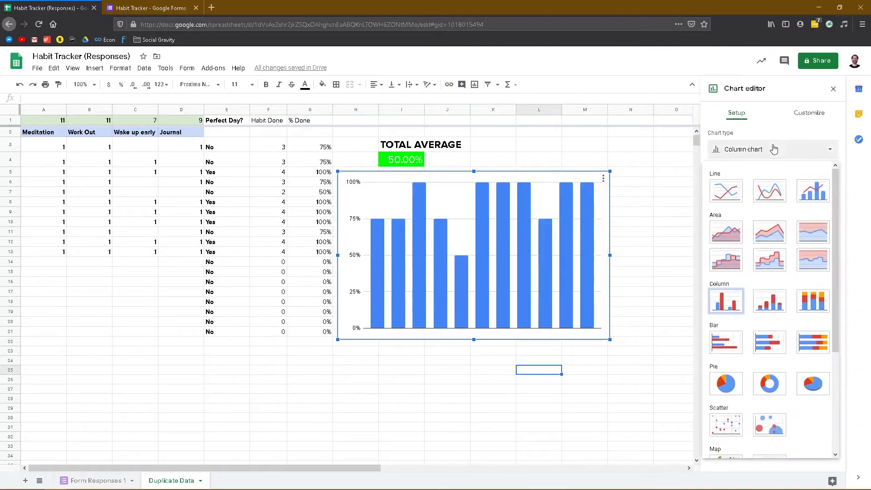
click(814, 196)
click(737, 153)
click(731, 195)
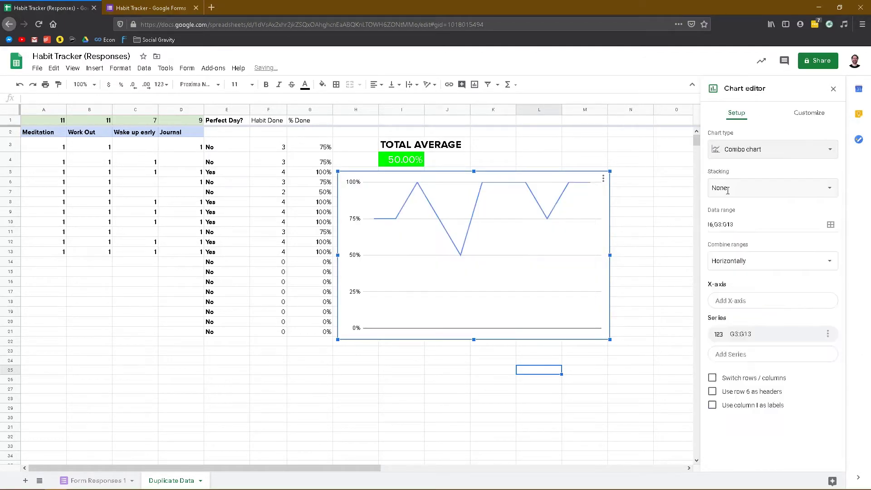
click(746, 153)
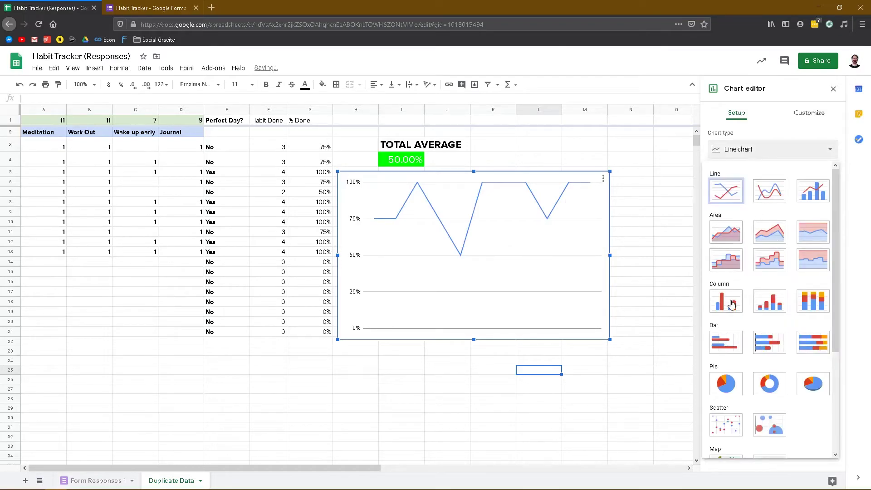
click(806, 189)
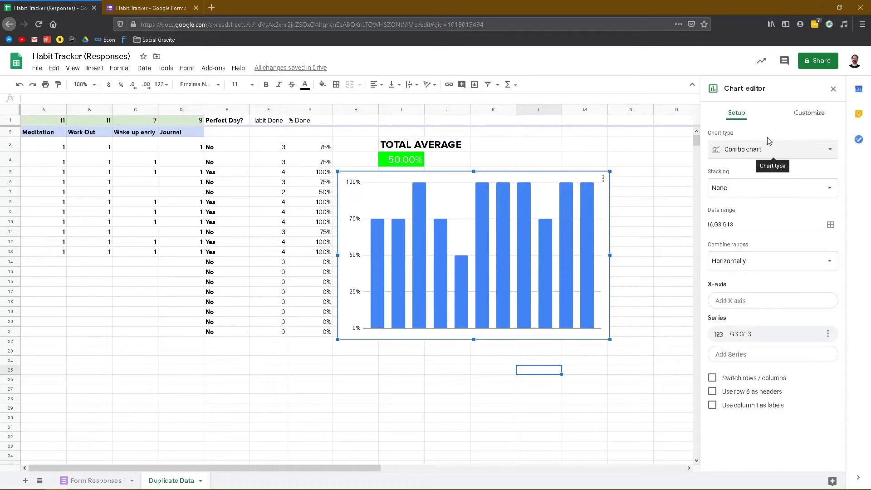
- Set the chart title to 'Day to Day %'
click(802, 116)
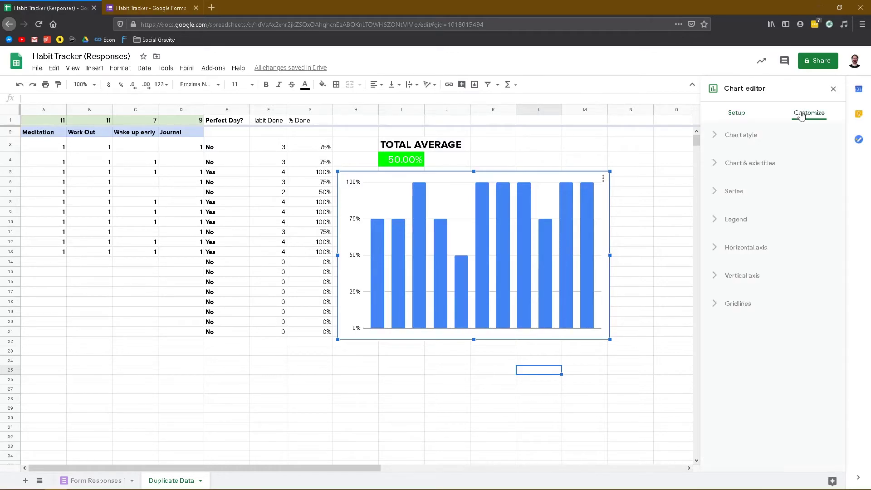
click(744, 136)
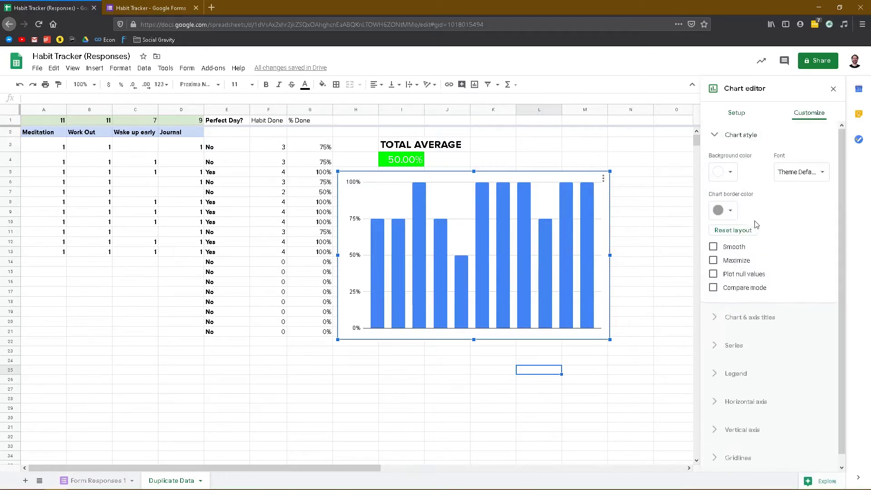
click(742, 316)
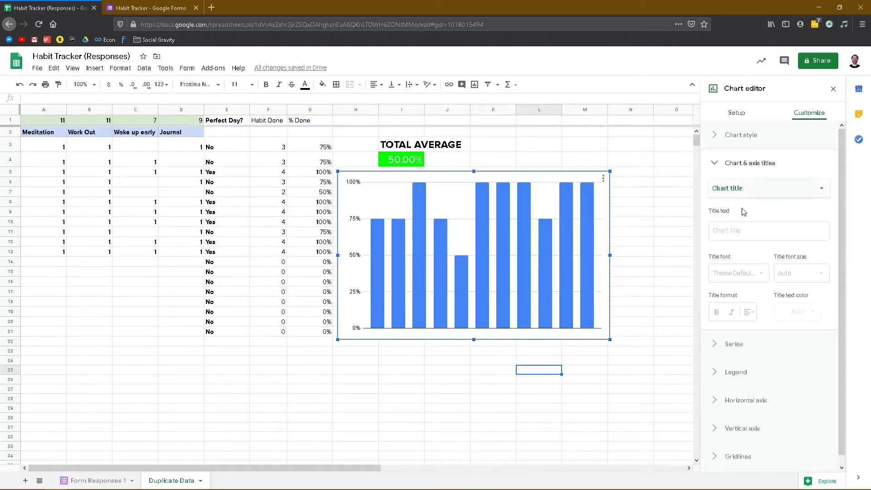
click(754, 232)
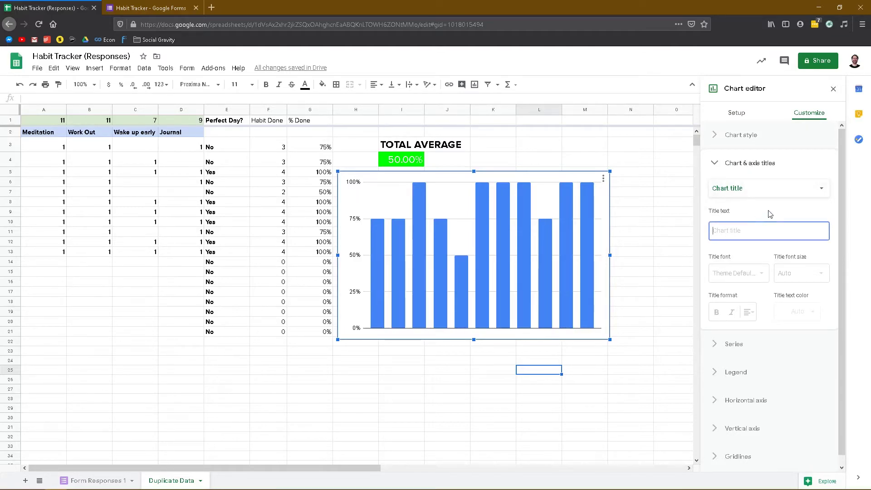
text(Day to D)
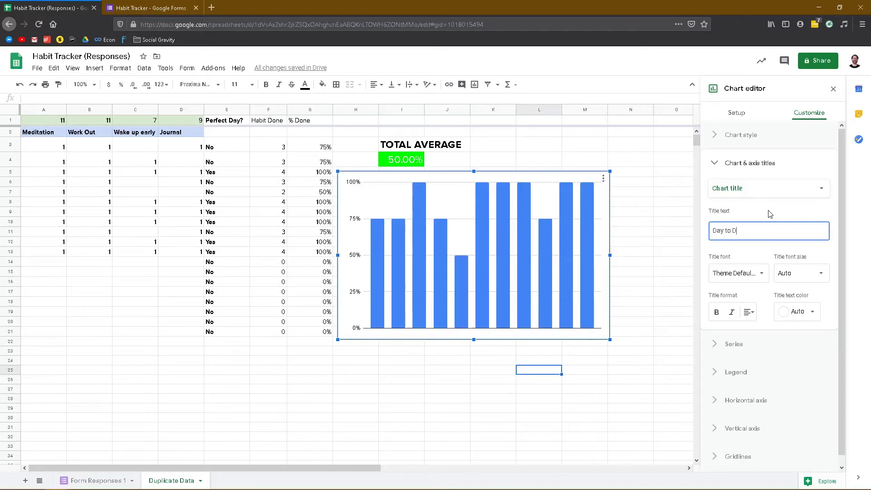
text(ay %)
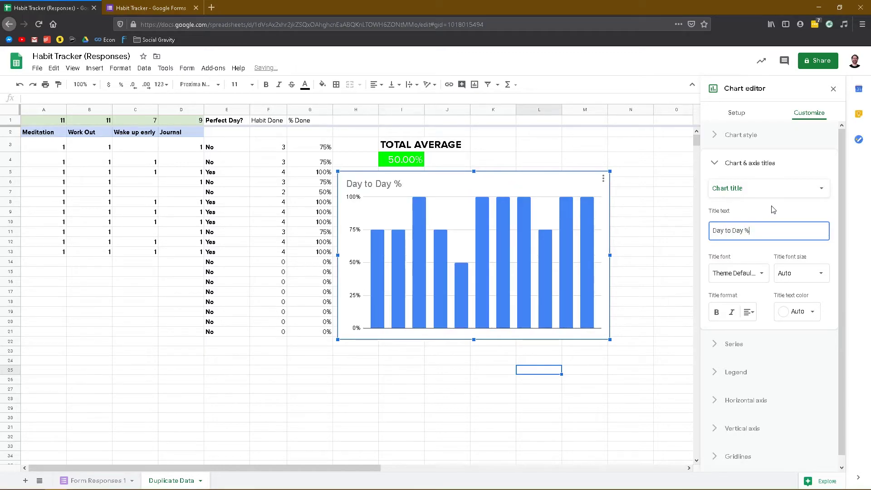
click(625, 231)
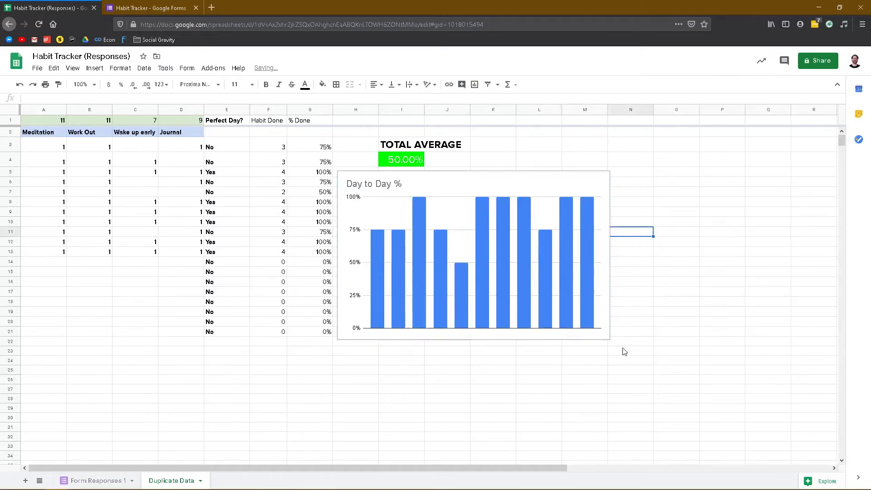